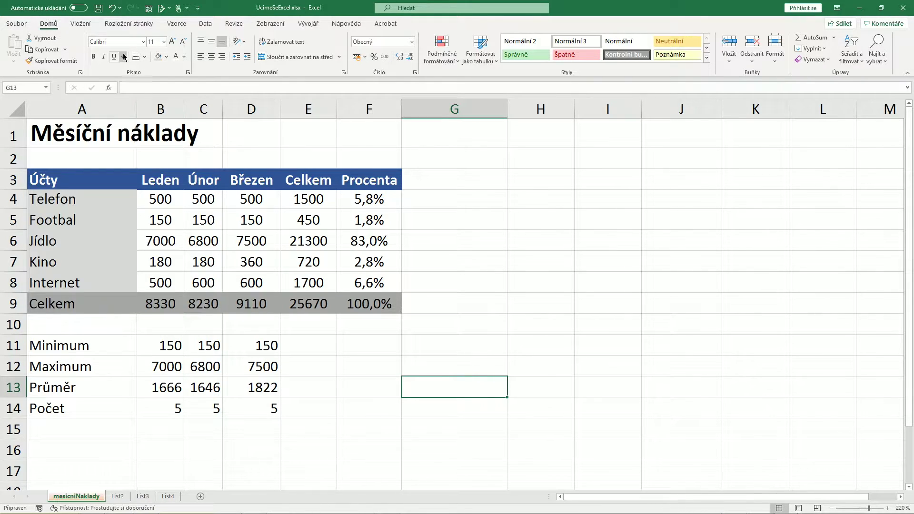
Apply All Borders (Všechna ohraničení) to every cell of the table A3:F9
{"action": "left_click", "coordinate": [144, 57]}
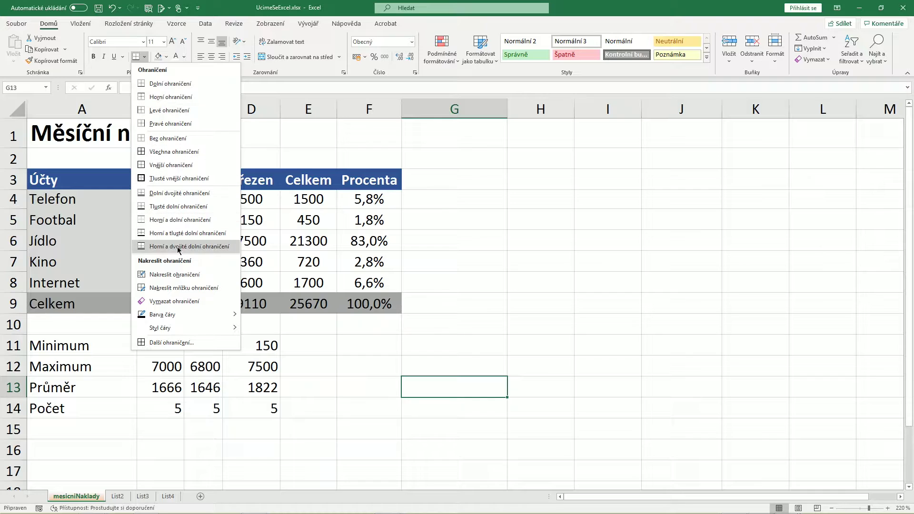
{"action": "left_click", "coordinate": [552, 213]}
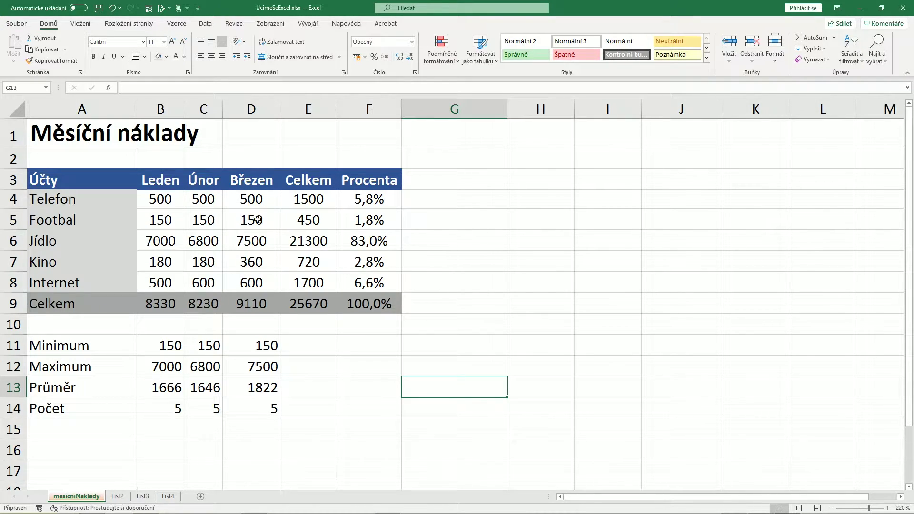
{"action": "mouse_move", "coordinate": [90, 180]}
{"action": "left_mouse_down"}
{"action": "mouse_move", "coordinate": [369, 184]}
{"action": "mouse_move", "coordinate": [361, 303]}
{"action": "left_mouse_up"}
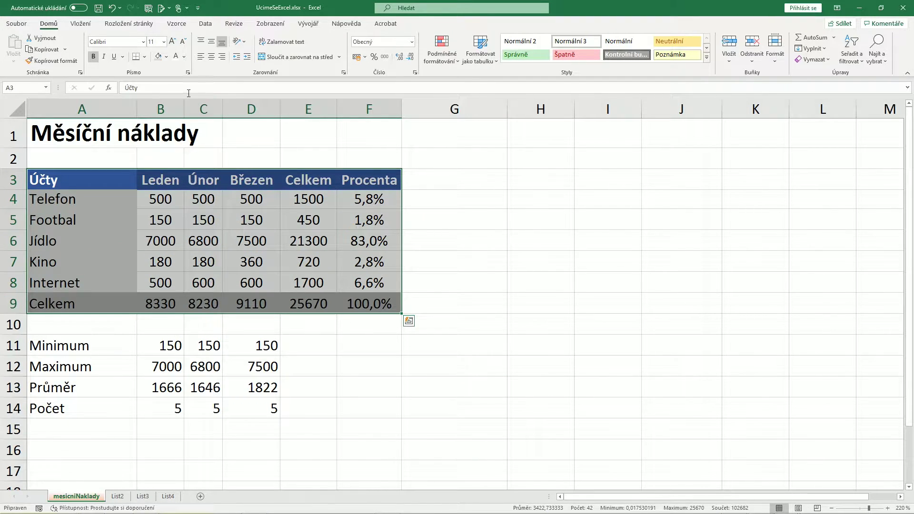
{"action": "left_click", "coordinate": [144, 57]}
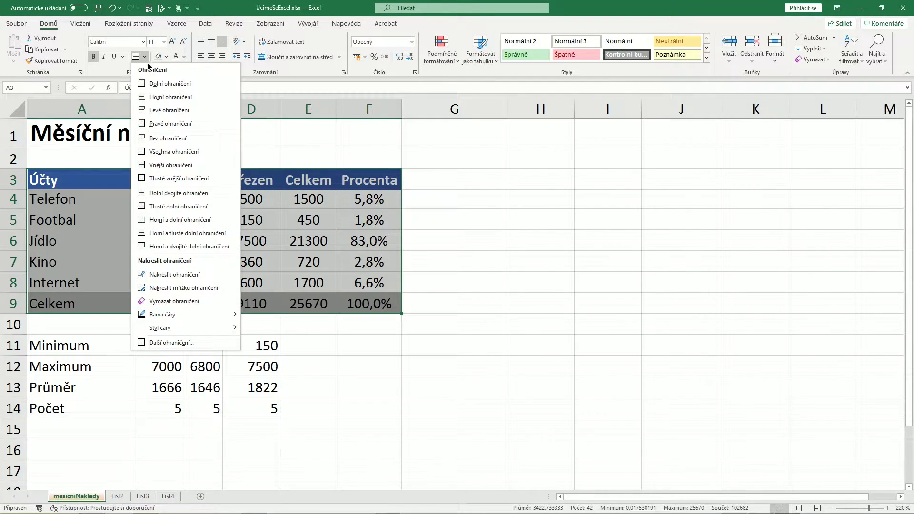
{"action": "left_click", "coordinate": [155, 152]}
{"action": "left_click", "coordinate": [521, 207]}
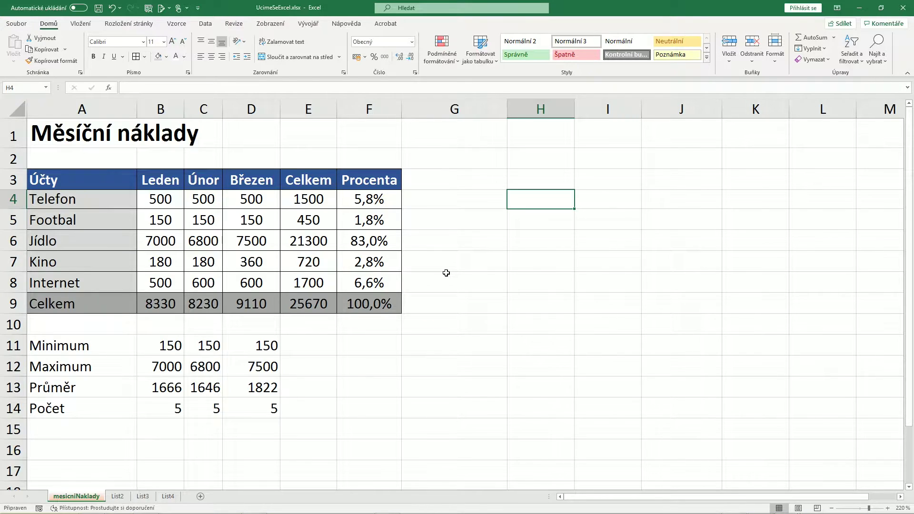
{"action": "left_click_drag", "start_coordinate": [62, 180], "coordinate": [370, 184]}
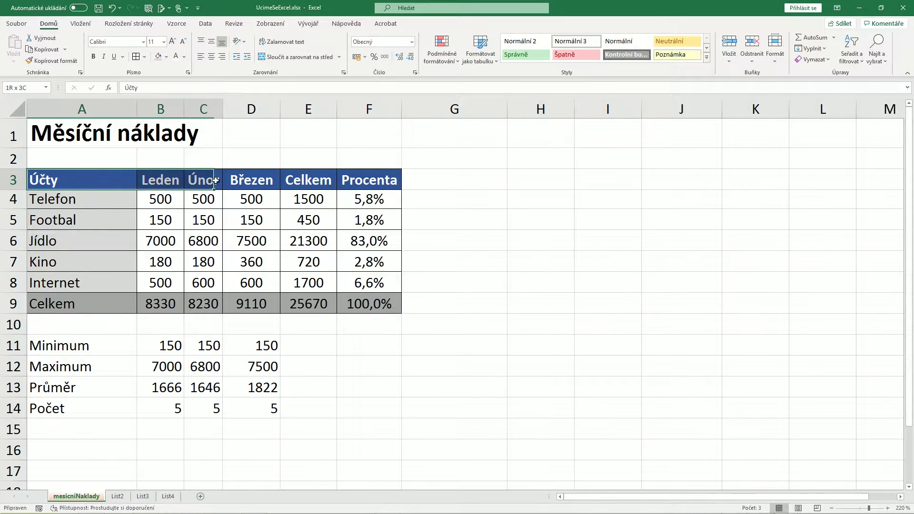
Give the whole table A3:F9 a thick outside border
{"action": "left_click_drag", "start_coordinate": [77, 304], "coordinate": [369, 303]}
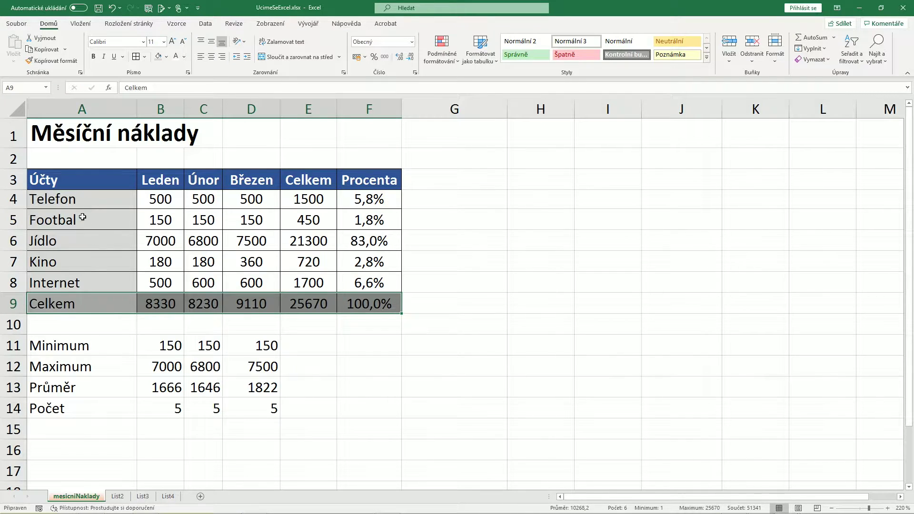
{"action": "left_click", "coordinate": [434, 225]}
{"action": "left_click_drag", "start_coordinate": [58, 182], "coordinate": [360, 301]}
{"action": "left_click", "coordinate": [144, 57]}
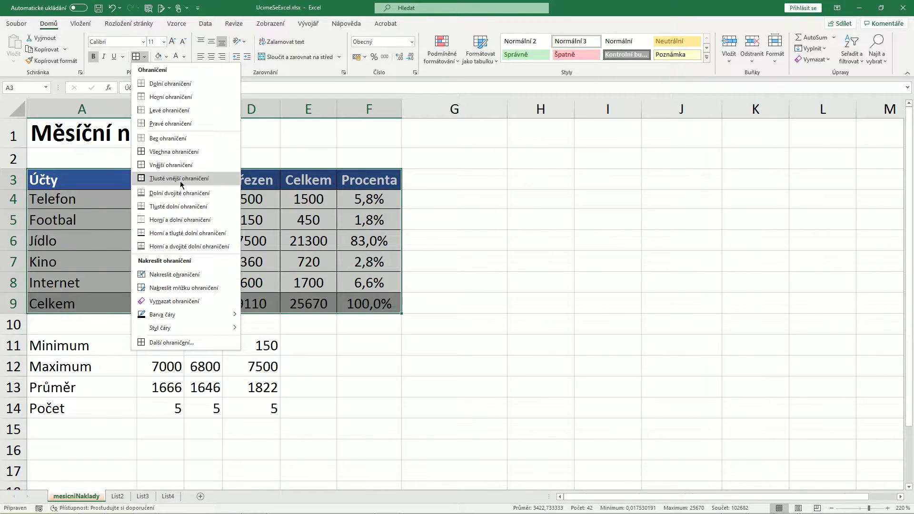
{"action": "left_click", "coordinate": [181, 181]}
{"action": "left_click", "coordinate": [466, 212]}
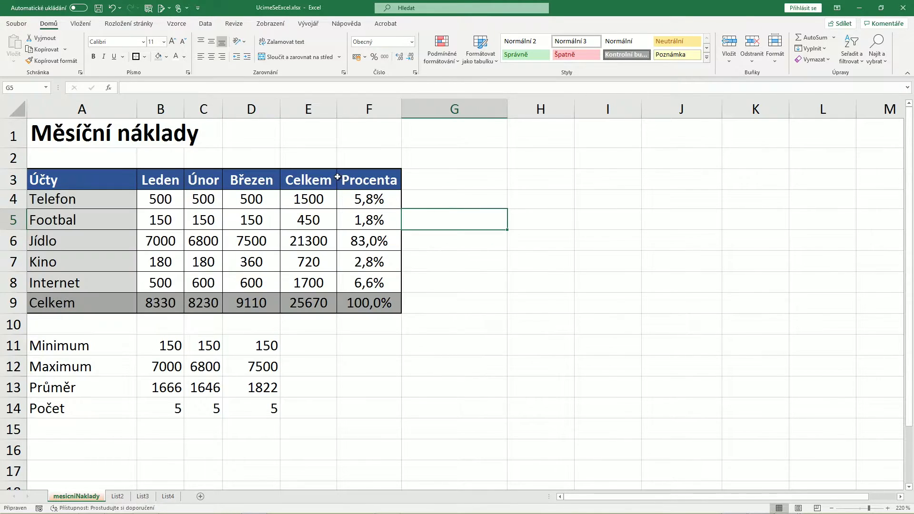
{"action": "left_click", "coordinate": [526, 266]}
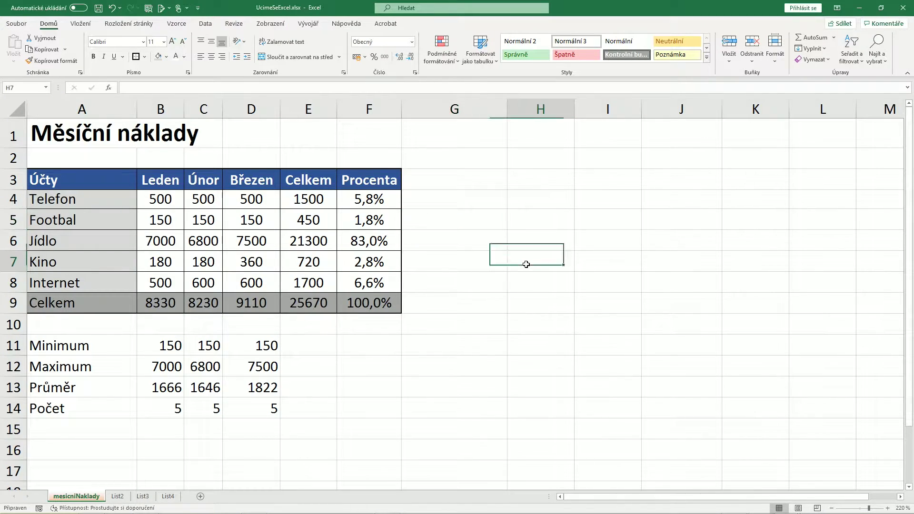
Outline the header row A3:F3 and give the Celkem row A9:F9 a thick outside border
{"action": "left_click_drag", "start_coordinate": [76, 179], "coordinate": [374, 180]}
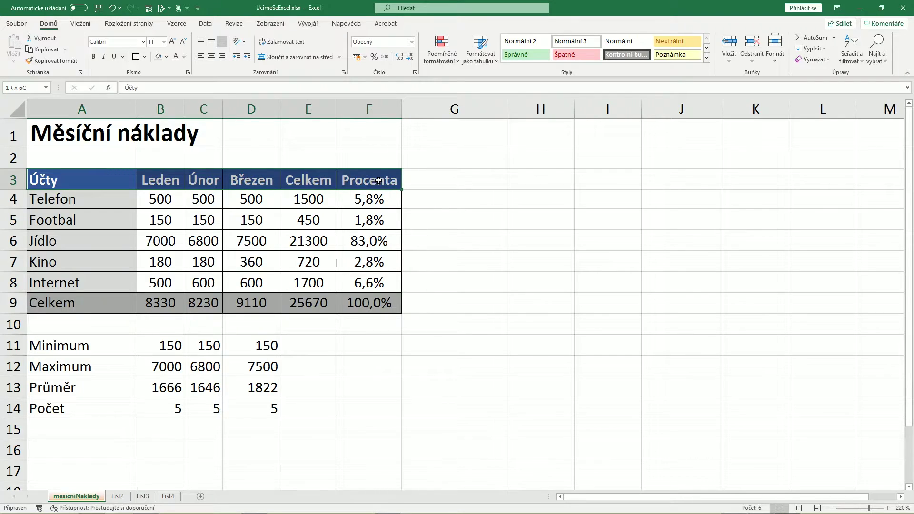
{"action": "left_click", "coordinate": [144, 57]}
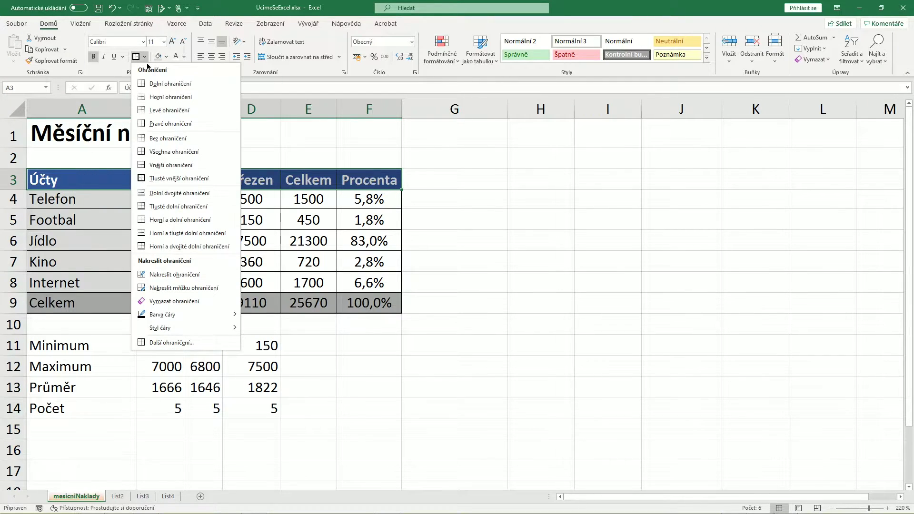
{"action": "left_click", "coordinate": [164, 179]}
{"action": "left_click_drag", "start_coordinate": [90, 303], "coordinate": [349, 304]}
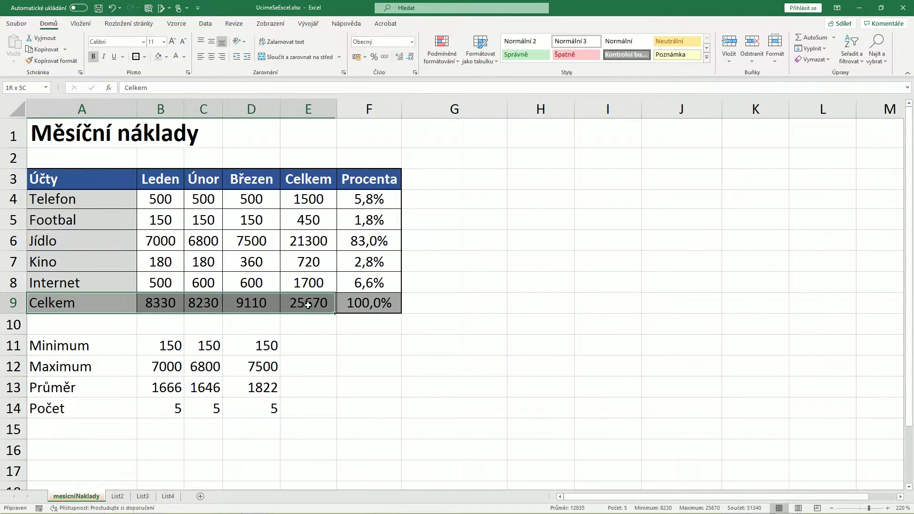
{"action": "left_click", "coordinate": [145, 57]}
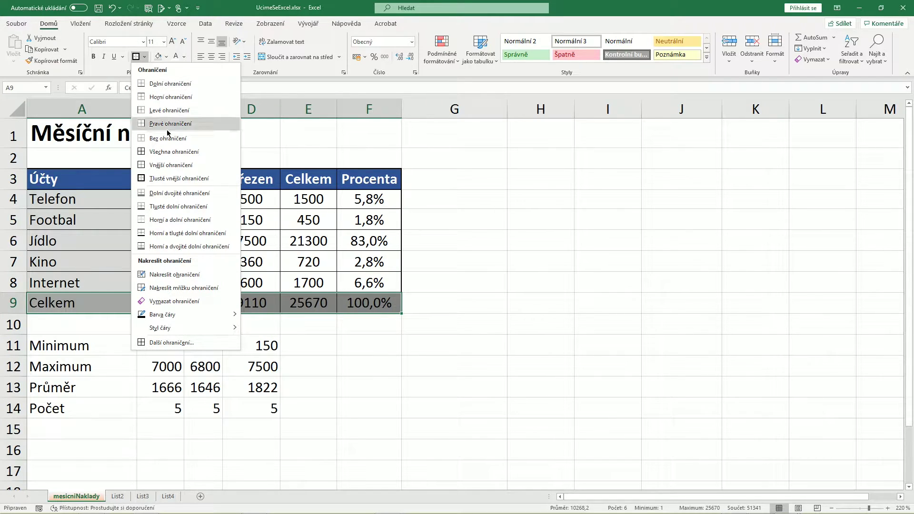
{"action": "left_click", "coordinate": [167, 178]}
{"action": "left_click", "coordinate": [457, 237]}
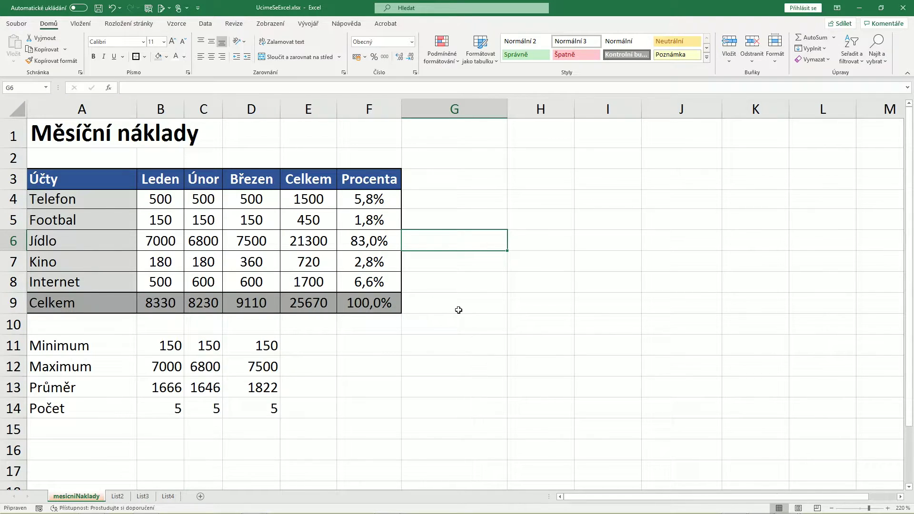
{"action": "left_click_drag", "start_coordinate": [318, 186], "coordinate": [370, 303]}
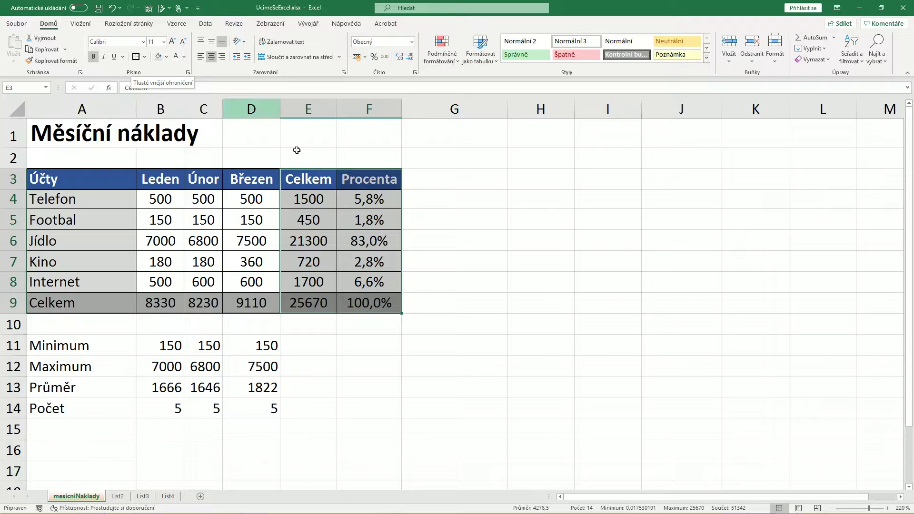
Enclose the Celkem and Procenta columns E3:F9 in a thick outside border
{"action": "left_click", "coordinate": [494, 229]}
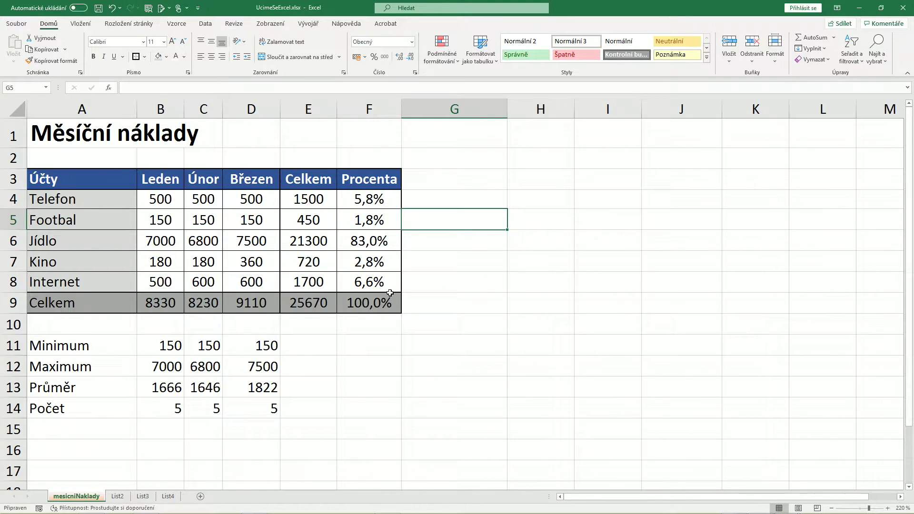
{"action": "left_click", "coordinate": [471, 281]}
{"action": "left_click", "coordinate": [541, 218]}
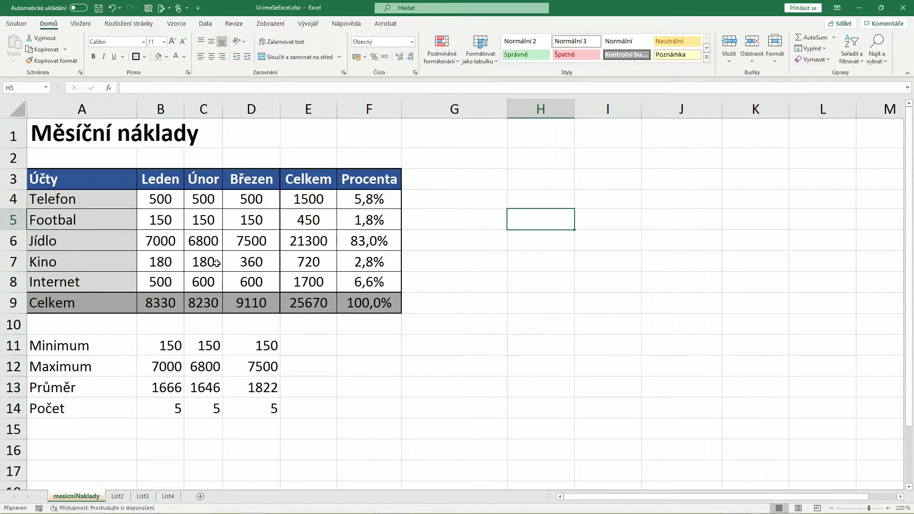
Check the values in cells C4, C6 and C7
{"action": "left_click", "coordinate": [170, 201]}
{"action": "left_click", "coordinate": [202, 202]}
{"action": "left_click", "coordinate": [233, 202]}
{"action": "left_click", "coordinate": [200, 233]}
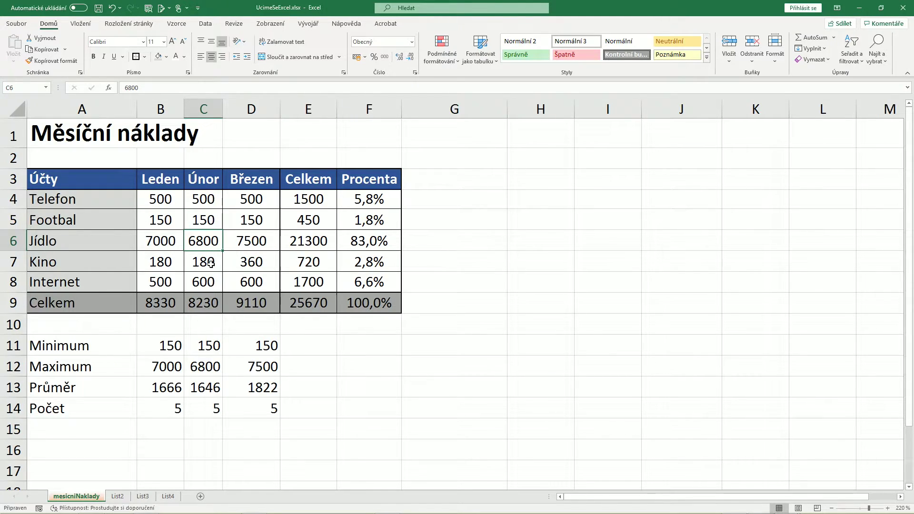
{"action": "left_click", "coordinate": [211, 263]}
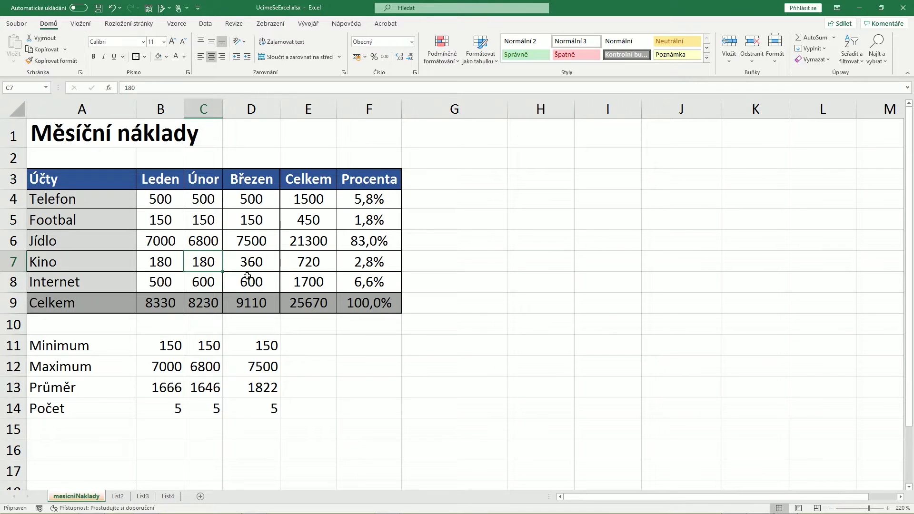
Select the monthly values B4:E8 together with the summary block B11:D13
{"action": "left_click_drag", "start_coordinate": [151, 200], "coordinate": [308, 278]}
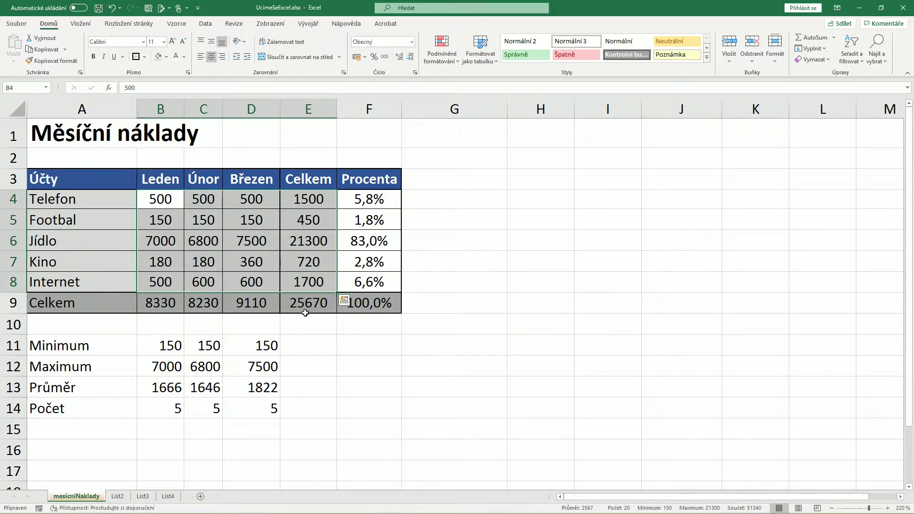
{"action": "left_click", "coordinate": [315, 346]}
{"action": "mouse_move", "coordinate": [168, 201]}
{"action": "left_mouse_down"}
{"action": "mouse_move", "coordinate": [316, 294]}
{"action": "mouse_move", "coordinate": [315, 304]}
{"action": "left_mouse_up"}
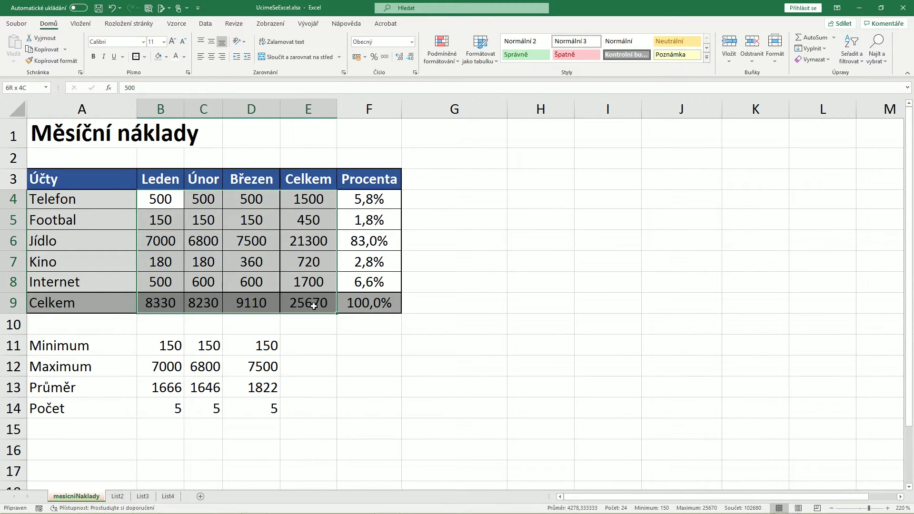
{"action": "left_click", "coordinate": [176, 346], "text": "ctrl"}
{"action": "left_click_drag", "start_coordinate": [176, 346], "coordinate": [261, 385]}
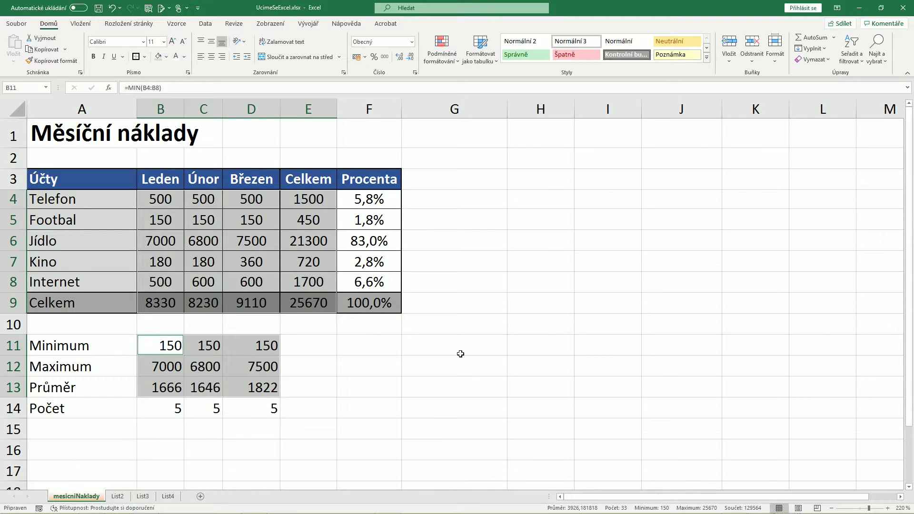
Format B4:E9 and B11:D13 as Měna currency in Kč, and widen column D
{"action": "left_click", "coordinate": [464, 372]}
{"action": "left_click_drag", "start_coordinate": [171, 200], "coordinate": [309, 301]}
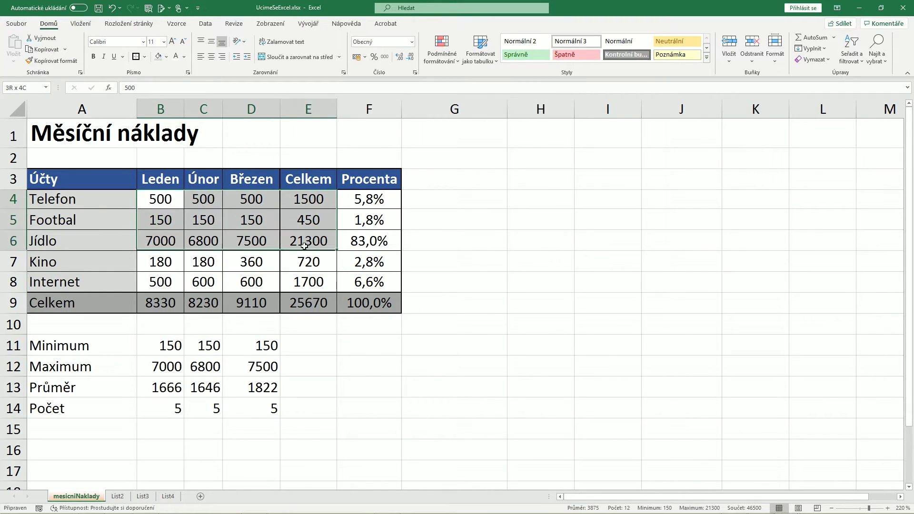
{"action": "left_click_drag", "start_coordinate": [174, 348], "coordinate": [259, 381]}
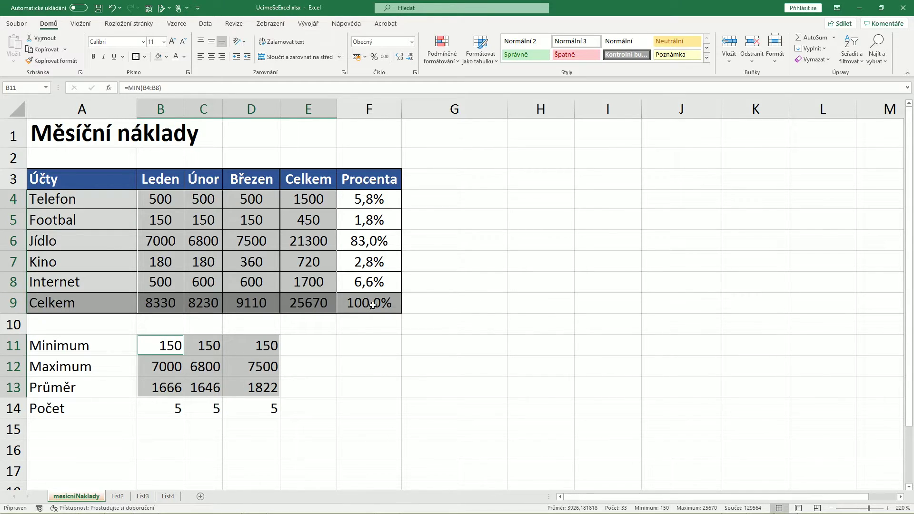
{"action": "left_click", "coordinate": [411, 42]}
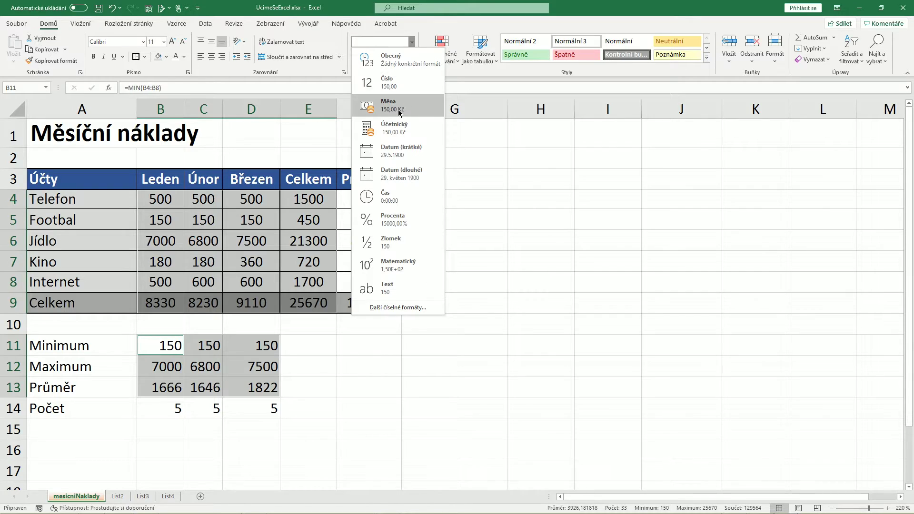
{"action": "left_click", "coordinate": [400, 113]}
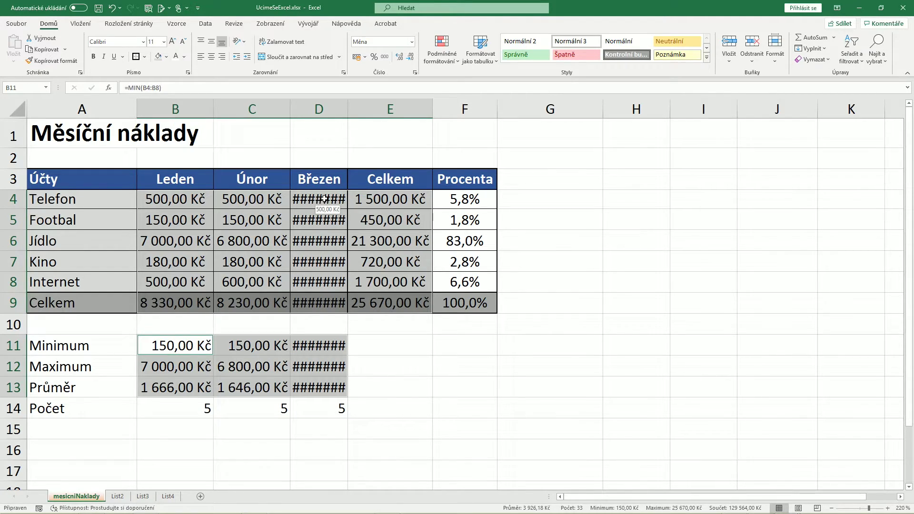
{"action": "left_click_drag", "start_coordinate": [348, 116], "coordinate": [363, 116]}
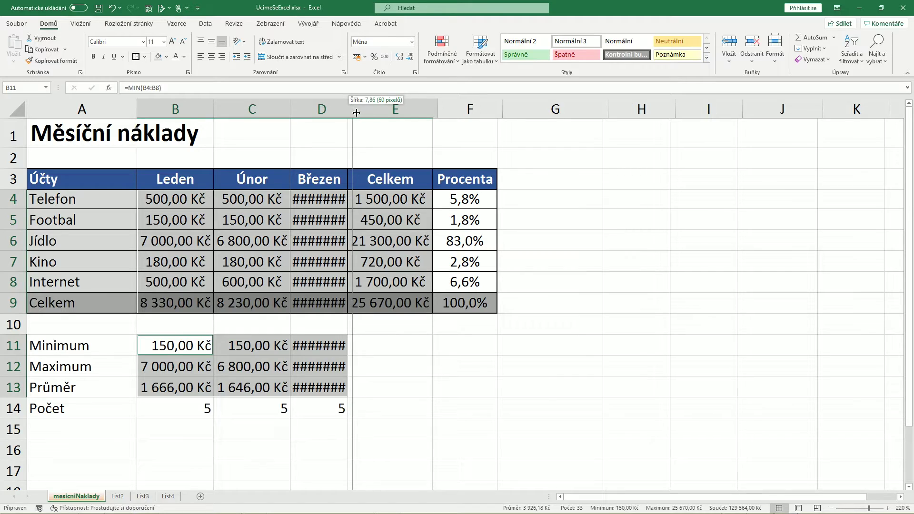
{"action": "left_click", "coordinate": [556, 177]}
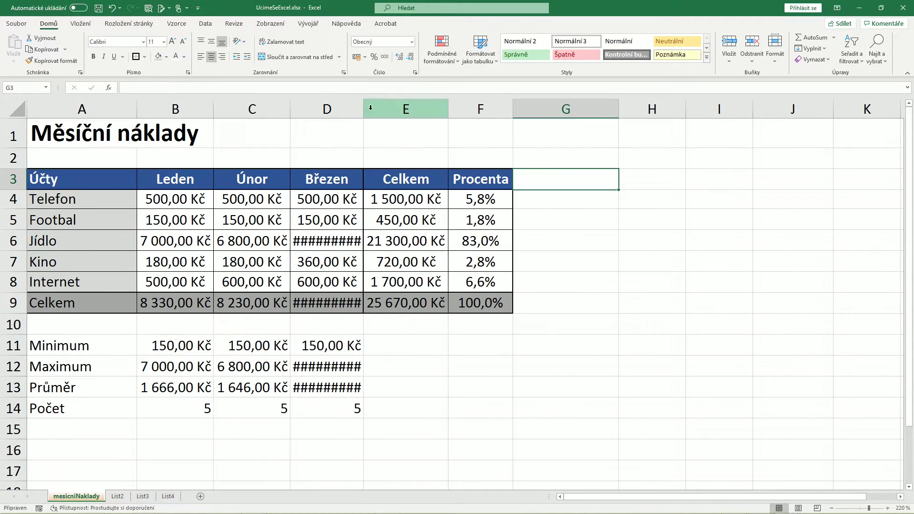
Widen column D and reduce the Kč amounts in B4:E9 and B11:D13 to zero decimals
{"action": "left_click_drag", "start_coordinate": [363, 113], "coordinate": [375, 112]}
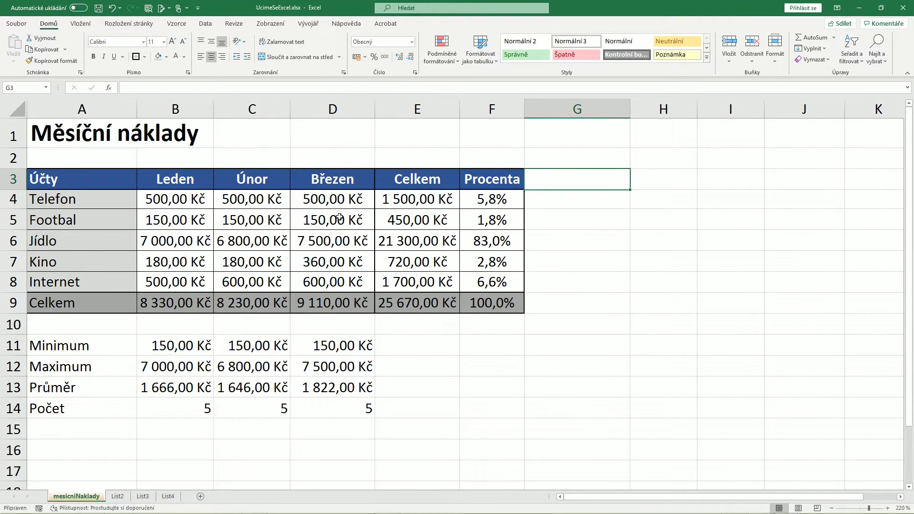
{"action": "left_click_drag", "start_coordinate": [163, 208], "coordinate": [414, 301]}
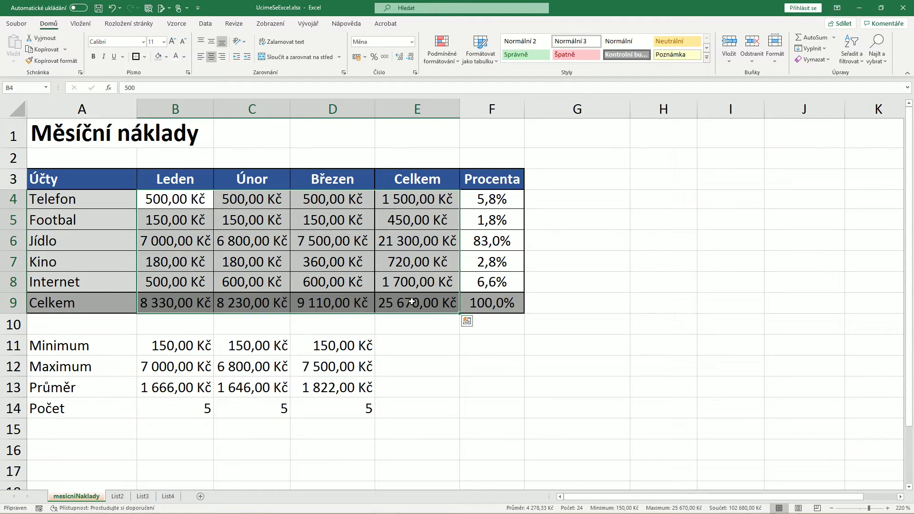
{"action": "left_click_drag", "start_coordinate": [207, 344], "coordinate": [328, 385]}
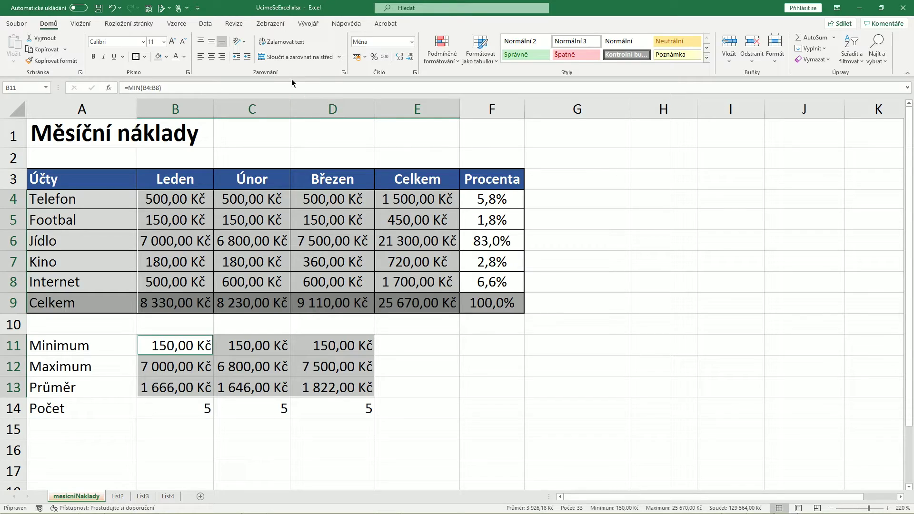
{"action": "left_click", "coordinate": [410, 58]}
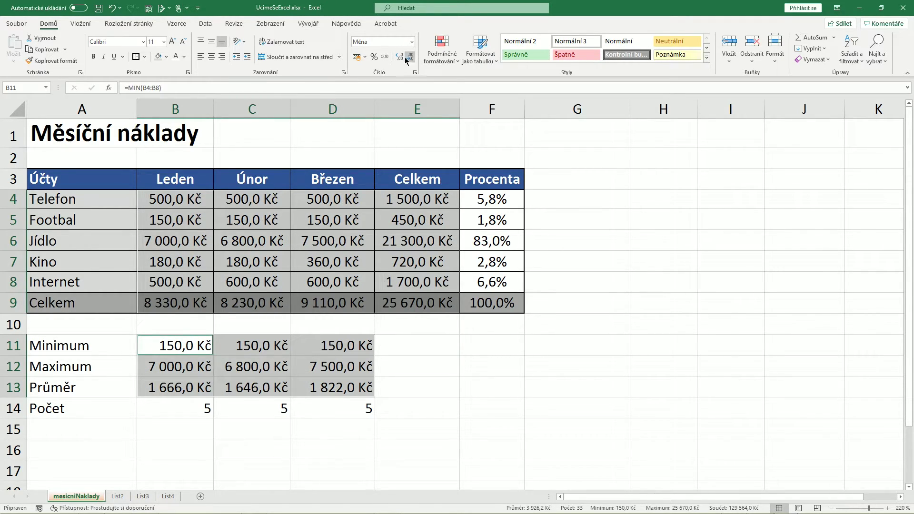
{"action": "left_click", "coordinate": [400, 58]}
{"action": "left_click", "coordinate": [400, 57]}
{"action": "left_click", "coordinate": [399, 58]}
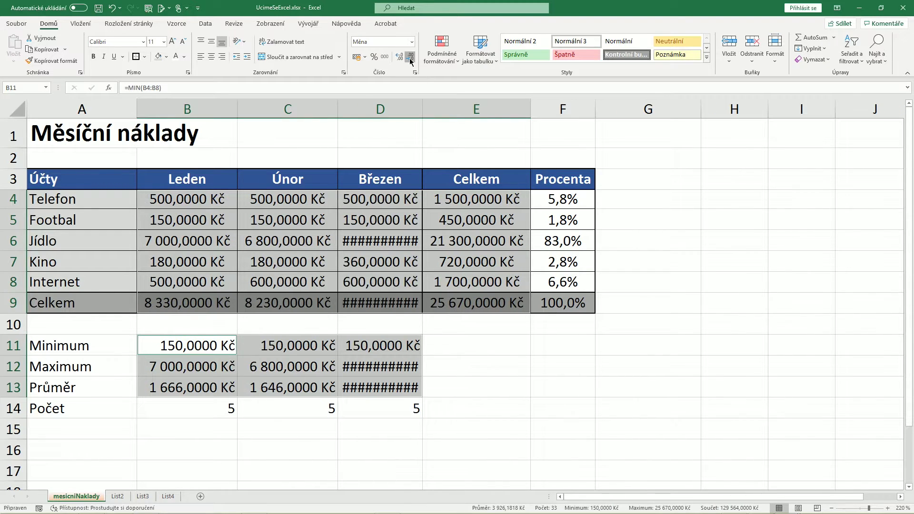
{"action": "left_click", "coordinate": [410, 58]}
{"action": "left_click", "coordinate": [410, 58]}
{"action": "left_click", "coordinate": [410, 58]}
{"action": "left_click", "coordinate": [411, 57]}
{"action": "left_click", "coordinate": [563, 366]}
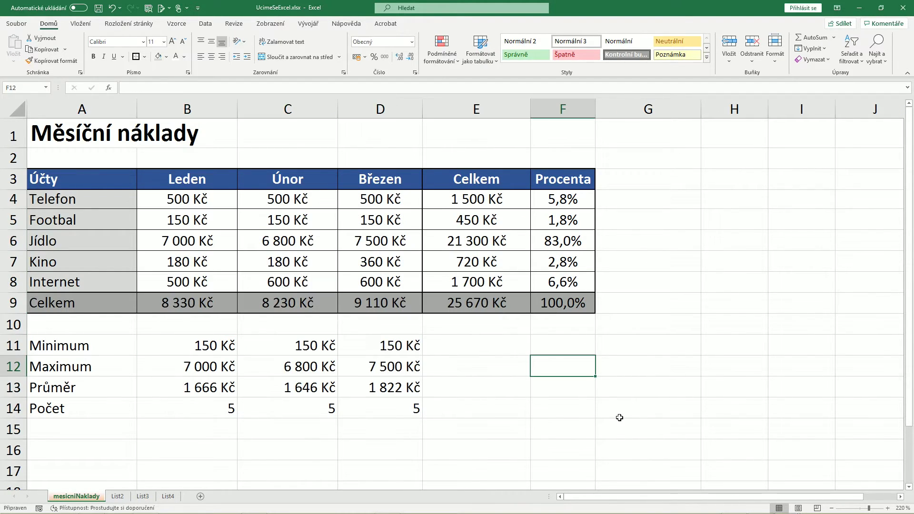
{"action": "left_click", "coordinate": [696, 374]}
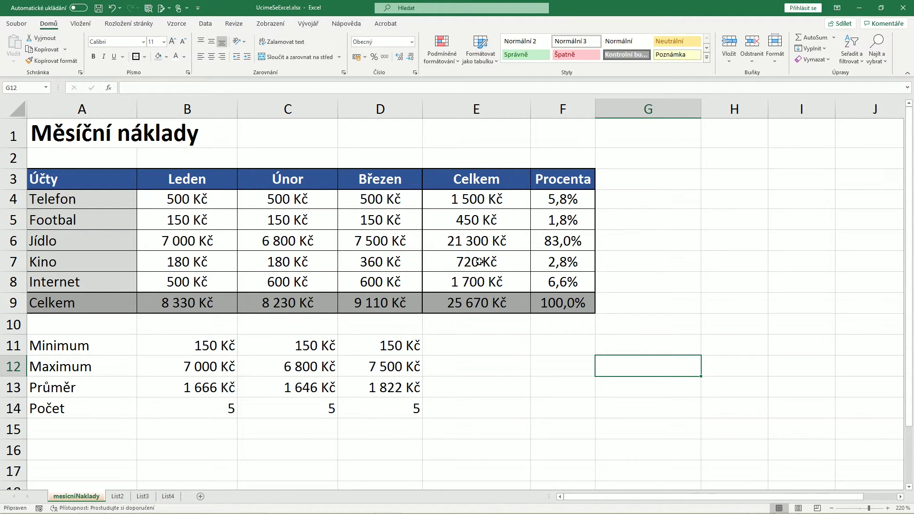
Switch B4:E9 and B11:D13 to Číslo format with no decimals, and narrow column E
{"action": "mouse_move", "coordinate": [188, 198]}
{"action": "left_mouse_down"}
{"action": "mouse_move", "coordinate": [458, 290]}
{"action": "mouse_move", "coordinate": [459, 304]}
{"action": "left_mouse_up"}
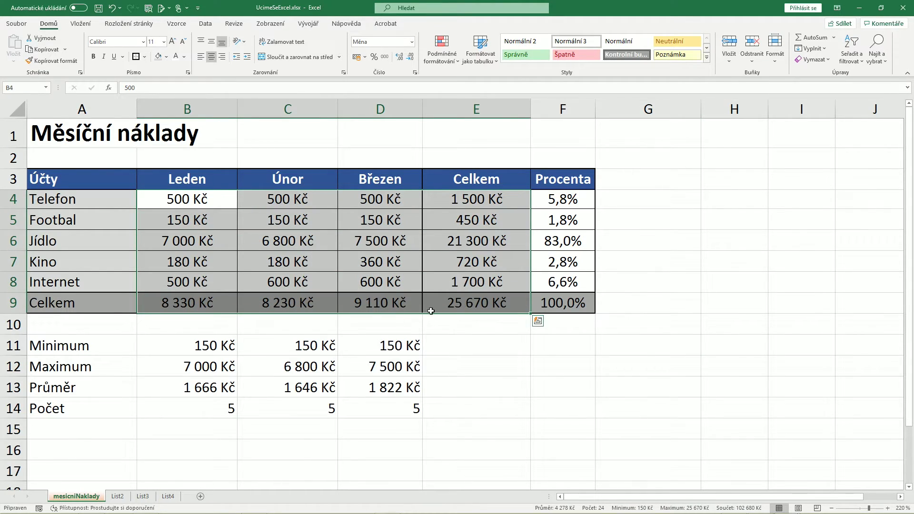
{"action": "mouse_move", "coordinate": [235, 346]}
{"action": "left_mouse_down", "text": "ctrl"}
{"action": "mouse_move", "coordinate": [385, 373]}
{"action": "mouse_move", "coordinate": [384, 388]}
{"action": "left_mouse_up", "text": "ctrl"}
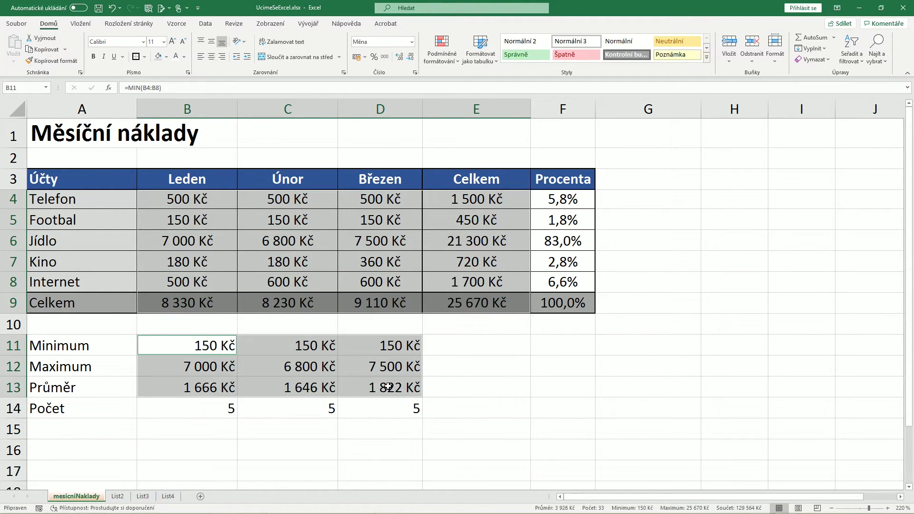
{"action": "left_click", "coordinate": [411, 42]}
{"action": "left_click", "coordinate": [408, 84]}
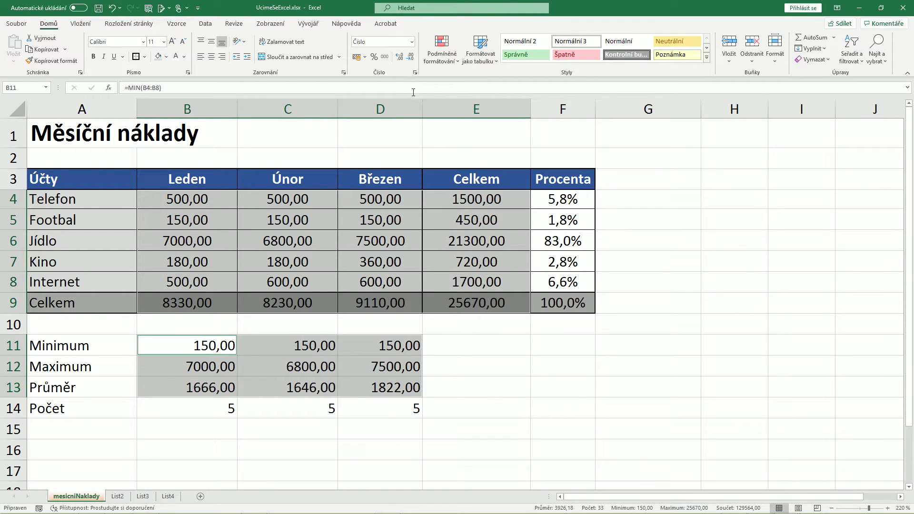
{"action": "left_click", "coordinate": [410, 57]}
{"action": "left_click", "coordinate": [410, 57]}
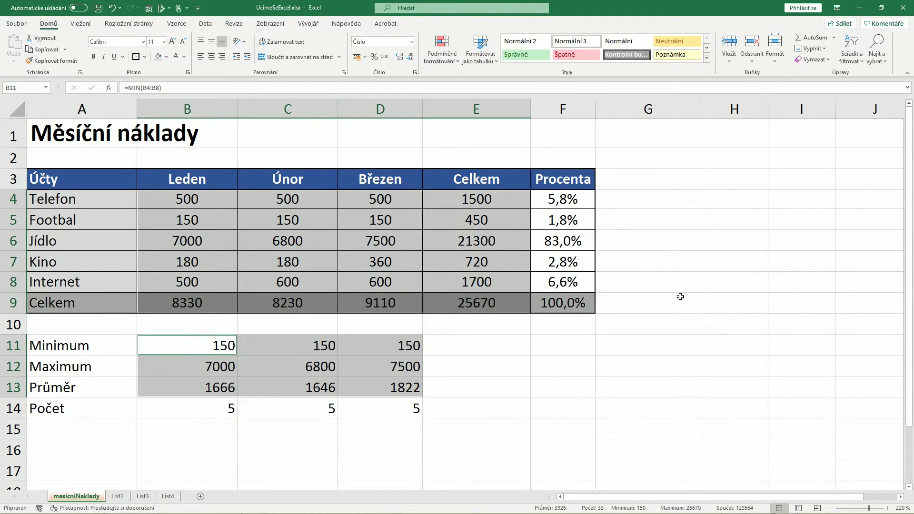
{"action": "left_click", "coordinate": [674, 298]}
{"action": "left_click_drag", "start_coordinate": [530, 111], "coordinate": [497, 111]}
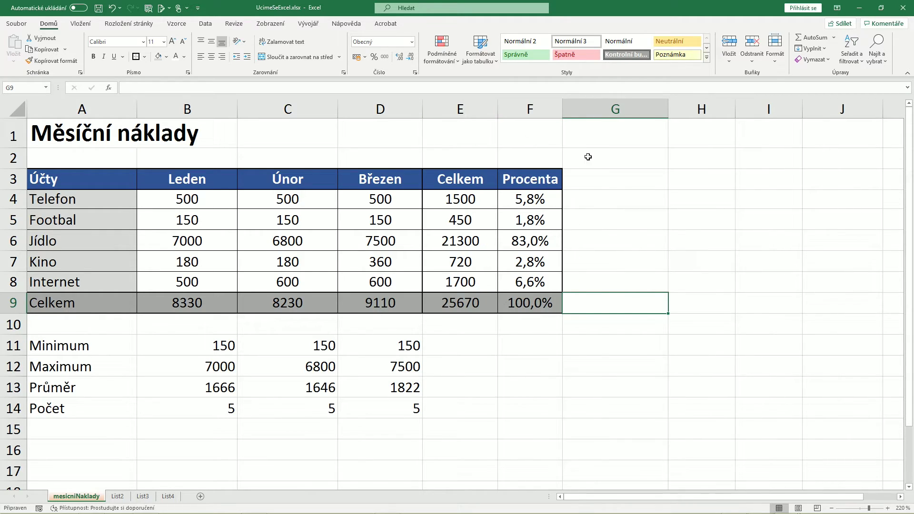
{"action": "left_click", "coordinate": [618, 265]}
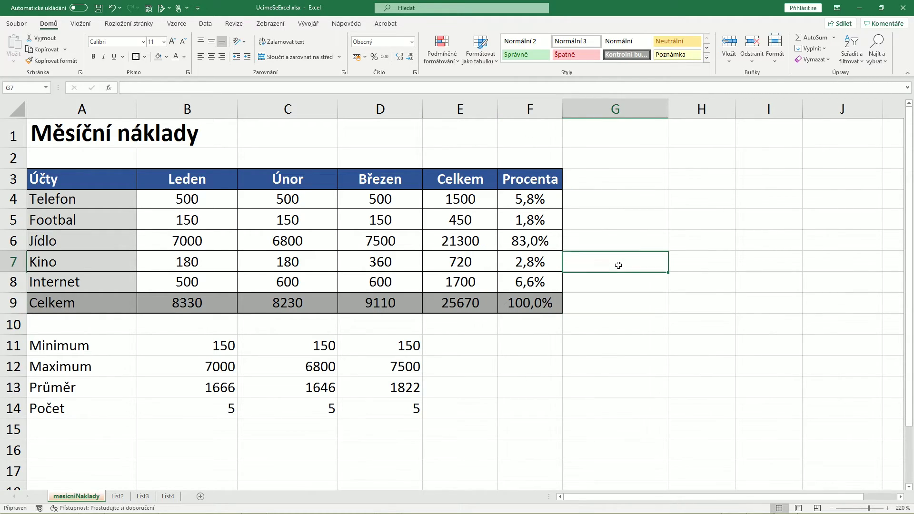
{"action": "left_click", "coordinate": [558, 382]}
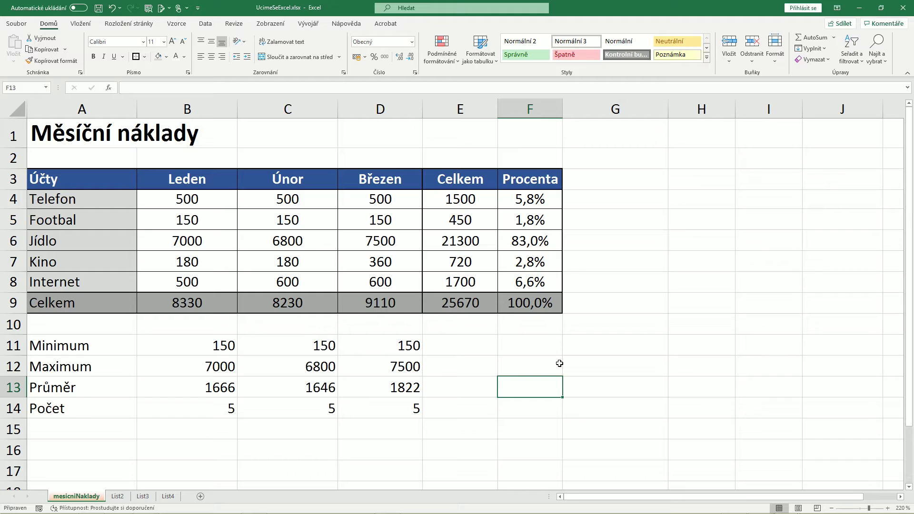
{"action": "left_click", "coordinate": [643, 259]}
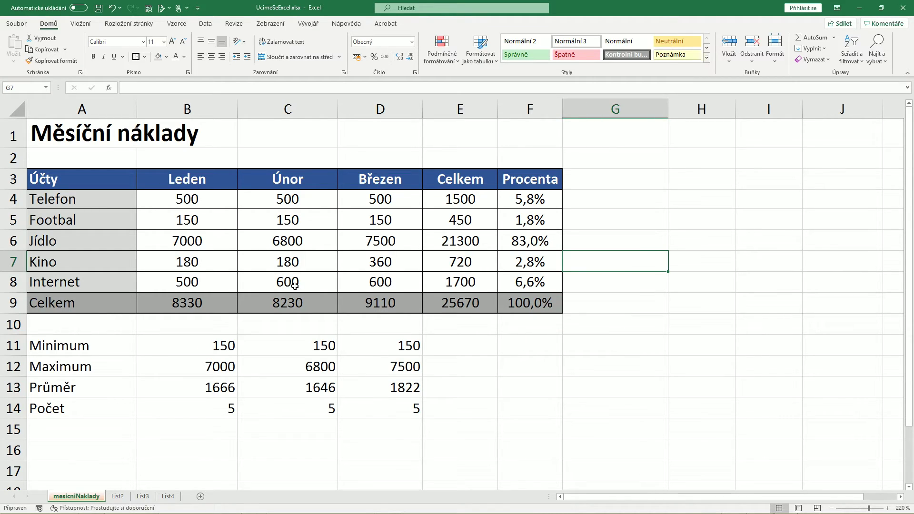
{"action": "left_click", "coordinate": [659, 243]}
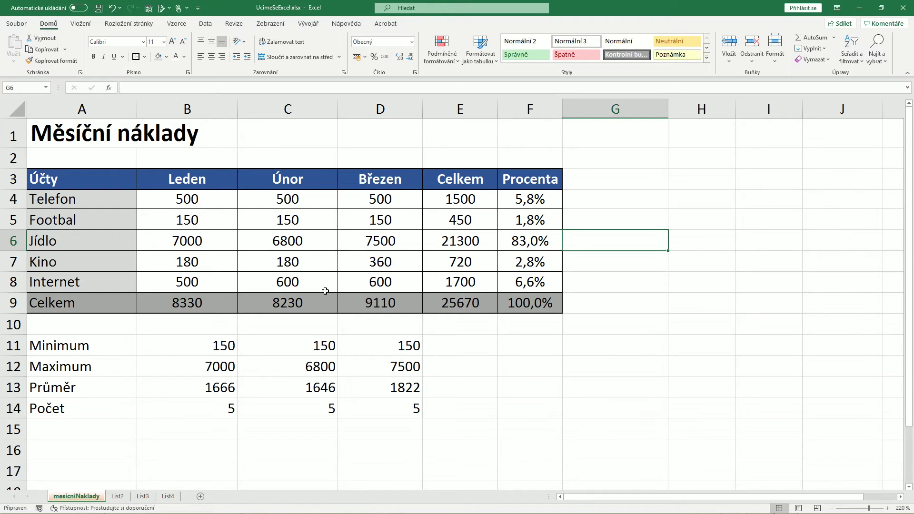
{"action": "left_click", "coordinate": [699, 240]}
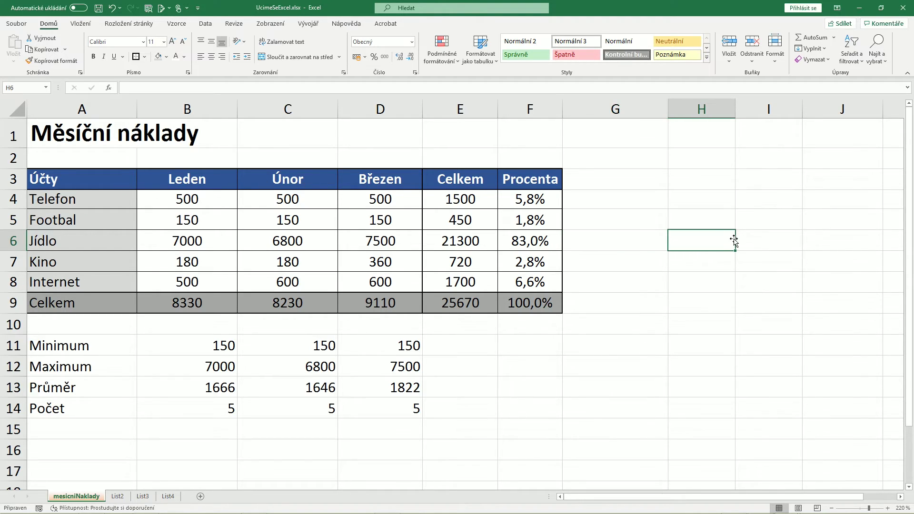
{"action": "left_click", "coordinate": [718, 220]}
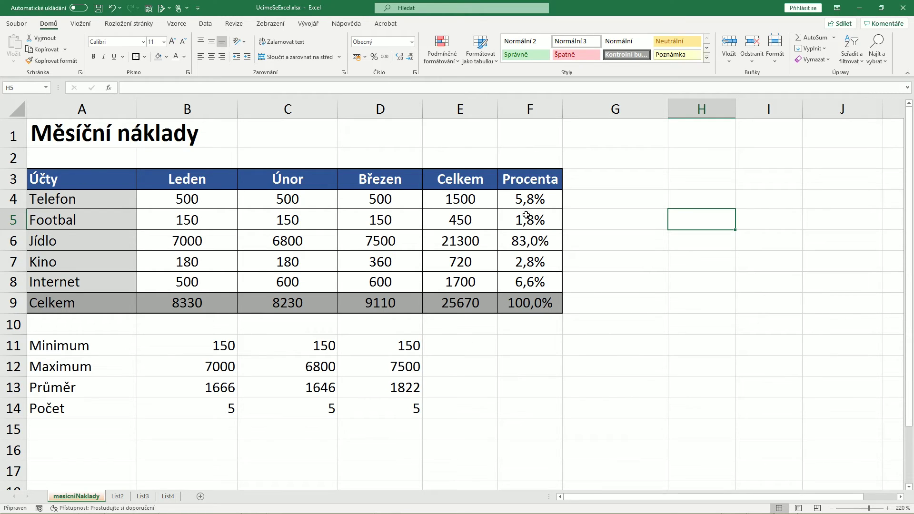
{"action": "left_click", "coordinate": [785, 215]}
{"action": "left_click_drag", "start_coordinate": [660, 169], "coordinate": [862, 391]}
{"action": "left_click", "coordinate": [871, 415]}
{"action": "left_click_drag", "start_coordinate": [89, 181], "coordinate": [530, 300]}
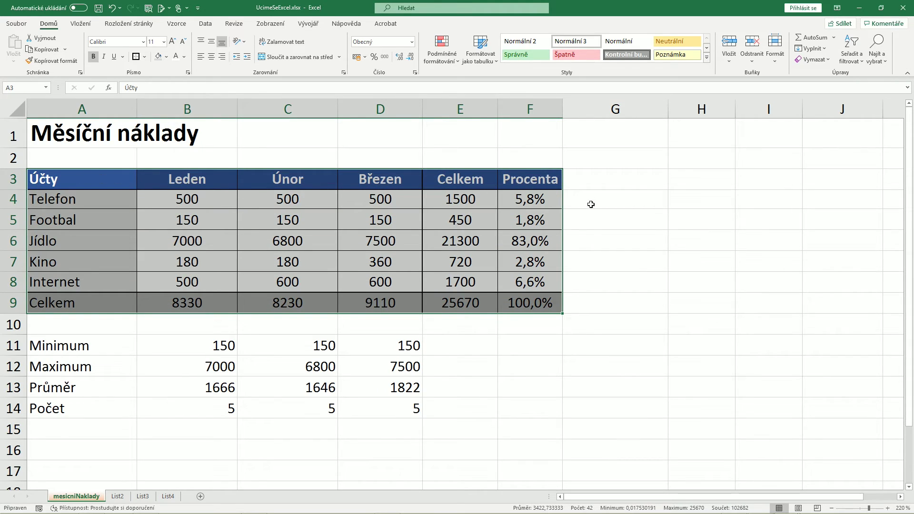
{"action": "left_click_drag", "start_coordinate": [619, 159], "coordinate": [857, 329]}
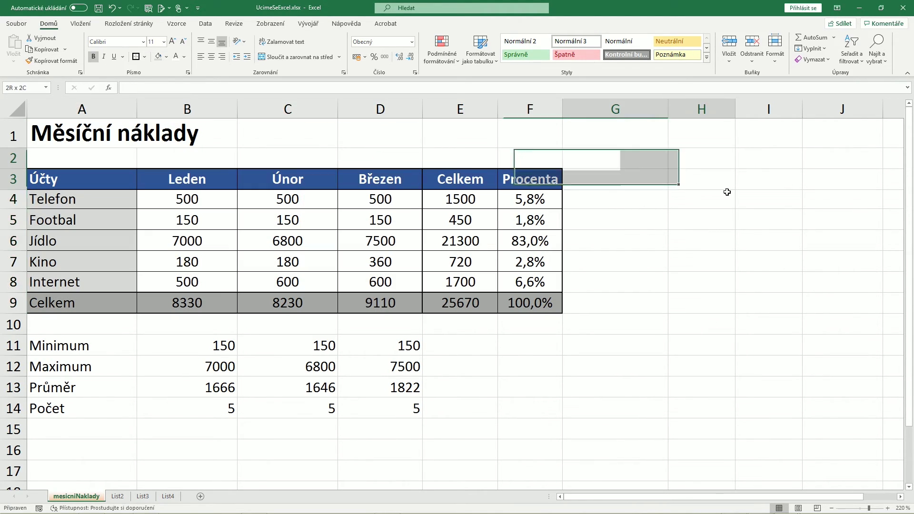
{"action": "left_click", "coordinate": [766, 235]}
{"action": "left_click_drag", "start_coordinate": [714, 200], "coordinate": [851, 329]}
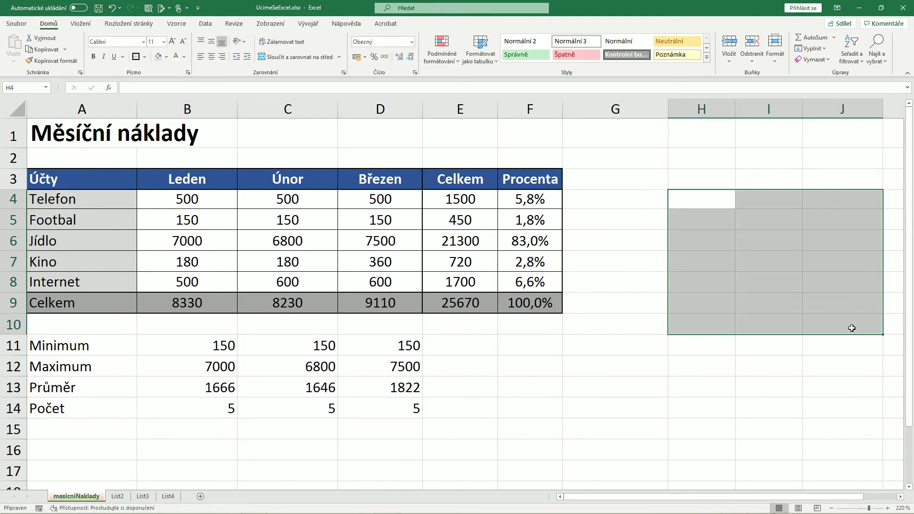
{"action": "left_click", "coordinate": [748, 372]}
{"action": "left_click", "coordinate": [648, 241]}
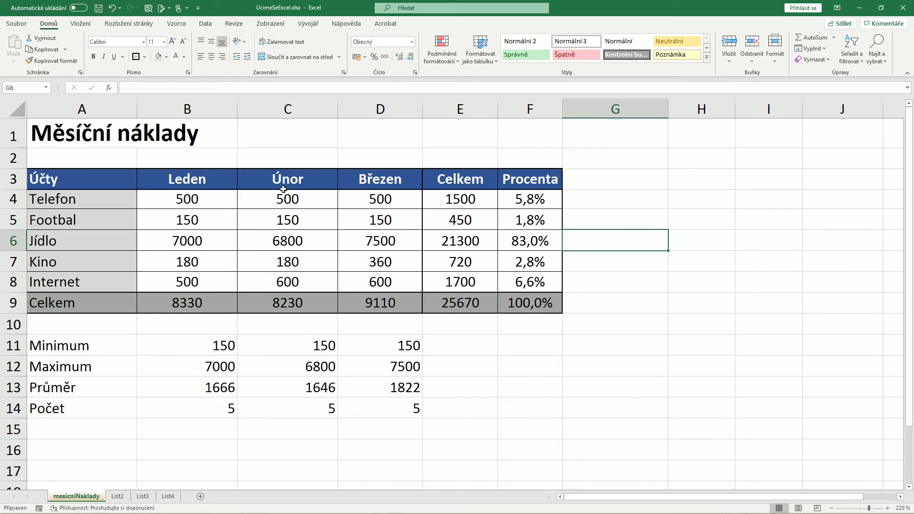
Append '(Kč)' to the title in A1 so it reads 'Měsíční náklady (Kč)'
{"action": "left_click", "coordinate": [67, 137]}
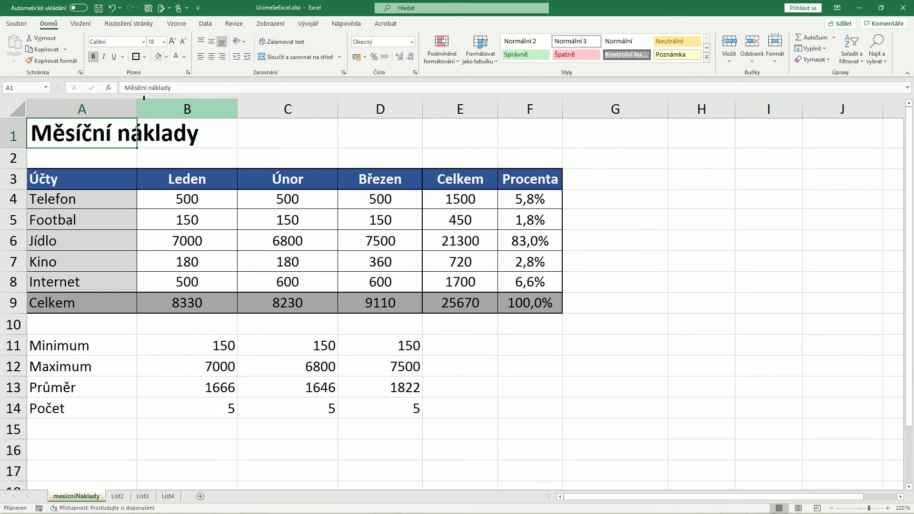
{"action": "key", "text": "F2"}
{"action": "type", "text": "(Kč)"}
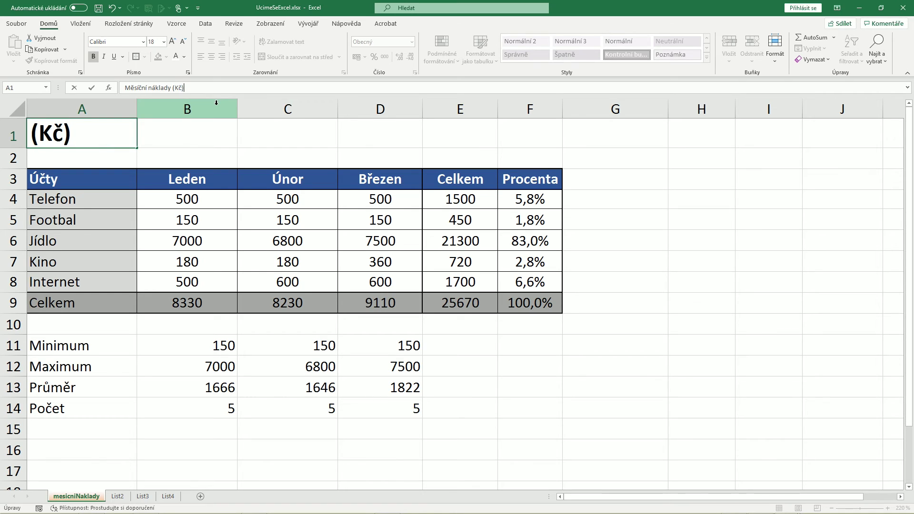
{"action": "key", "text": "Return"}
{"action": "key", "text": "Up"}
{"action": "mouse_move", "coordinate": [190, 198]}
{"action": "left_mouse_down"}
{"action": "mouse_move", "coordinate": [349, 281]}
{"action": "mouse_move", "coordinate": [447, 301]}
{"action": "left_mouse_up"}
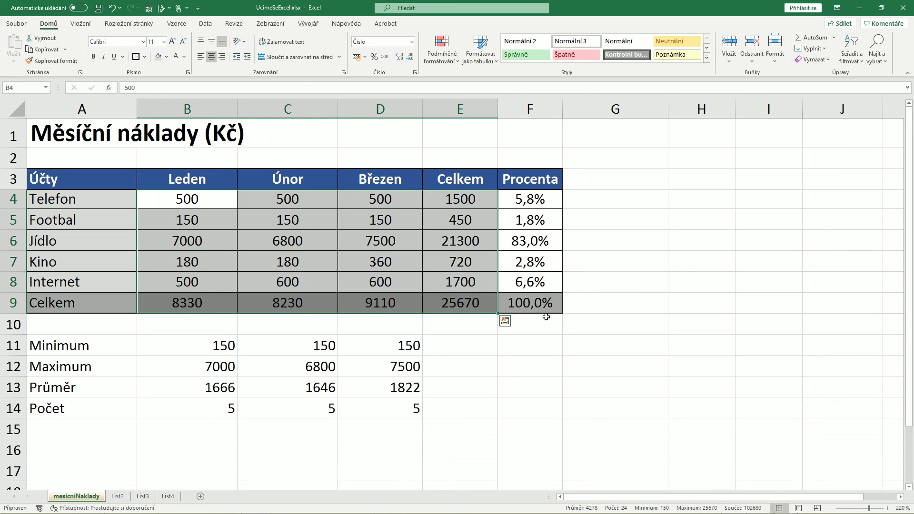
{"action": "left_click", "coordinate": [678, 364]}
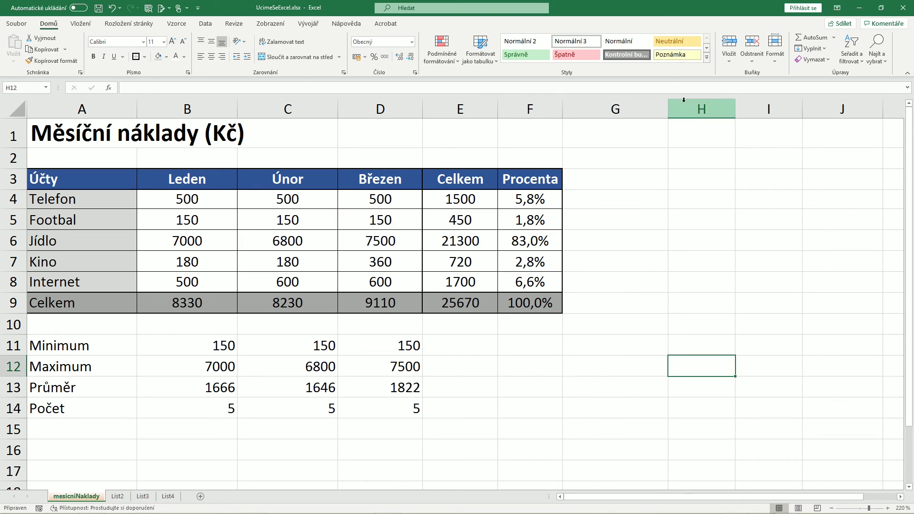
{"action": "left_click", "coordinate": [702, 206]}
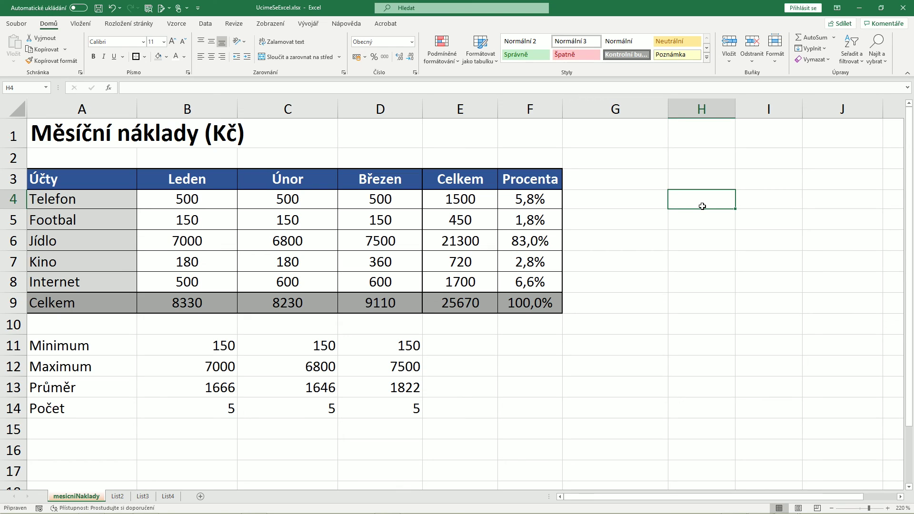